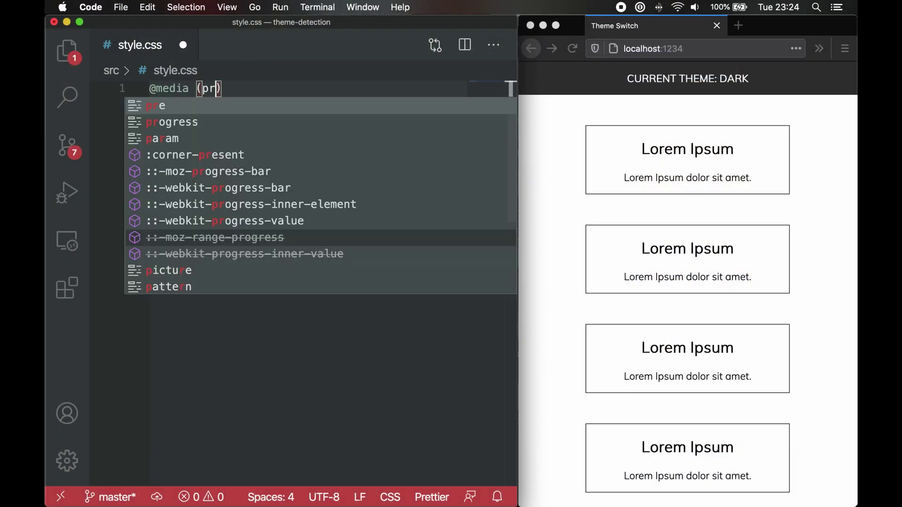
pyautogui.write('efers-color-sche')
# - Add prefers-color-scheme body rules: dark #FFF on #333, light #333 on #FFF, saving style.css
pyautogui.press('Return')
pyautogui.write('body {')
pyautogui.press('Return')
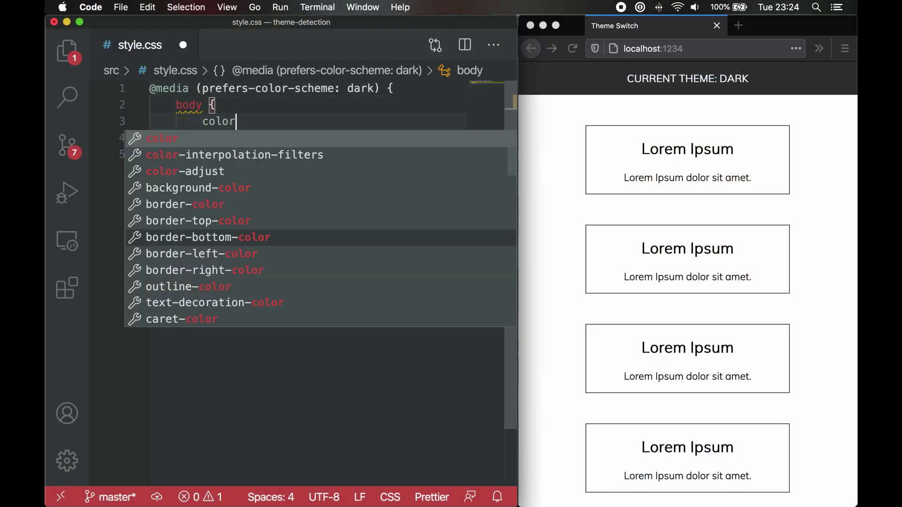
pyautogui.write('color: #FFF;')
pyautogui.press('Return')
pyautogui.write('background: #333;')
pyautogui.press('super+s')
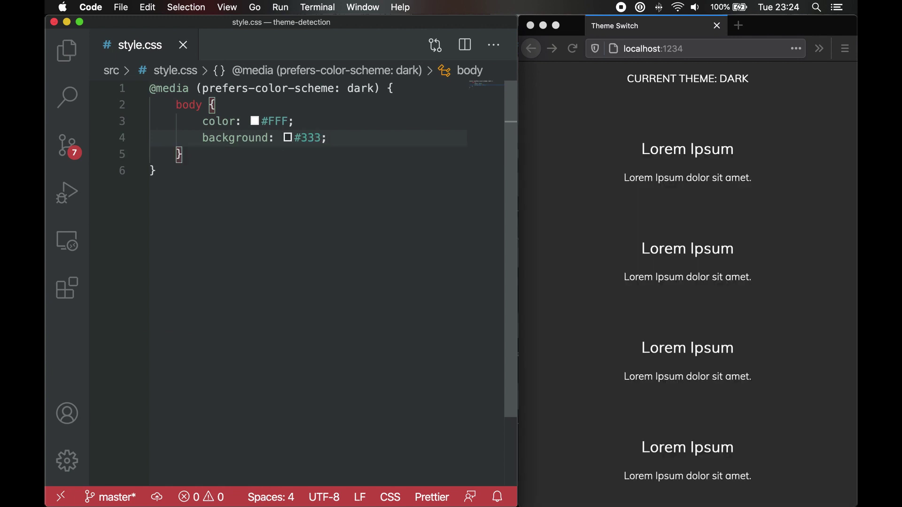
pyautogui.write('media (prefers-co')
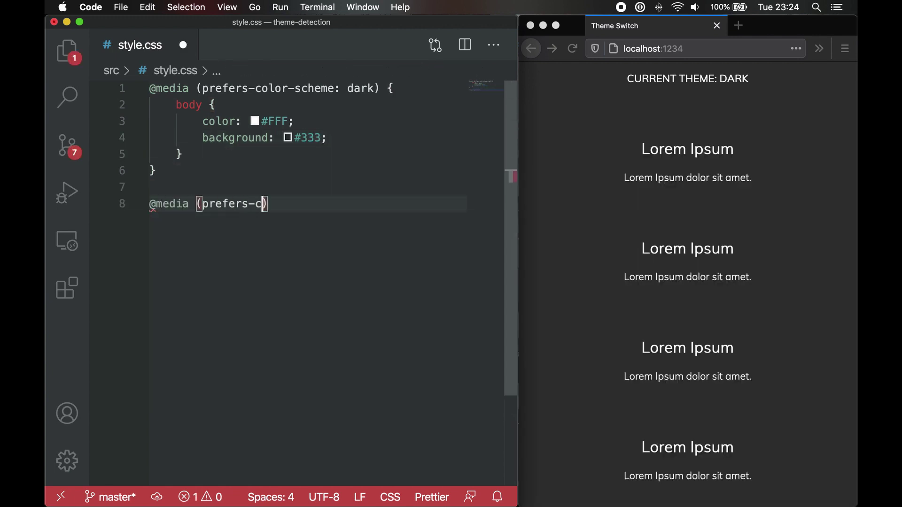
pyautogui.write('lor-scheme: light) {')
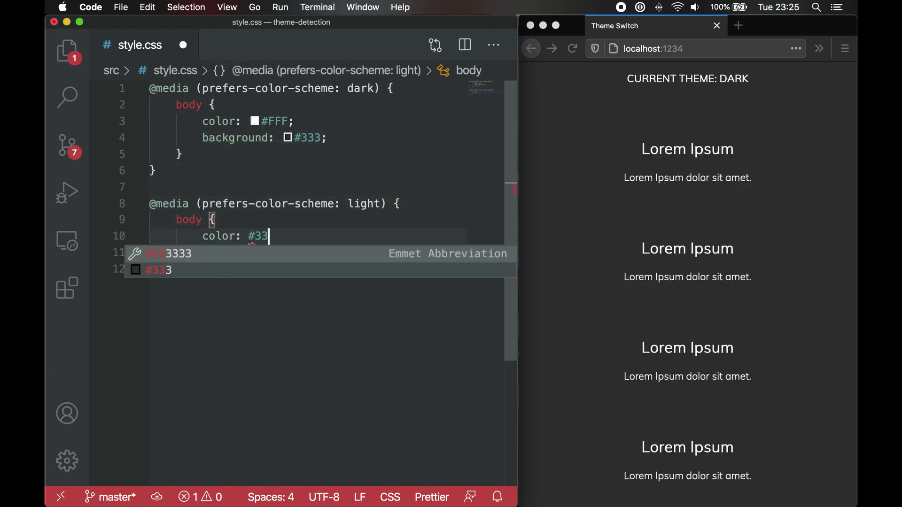
pyautogui.write('     body {         color: #333;')
pyautogui.press('Return')
pyautogui.write('background: #FFF;')
pyautogui.press('super+s')
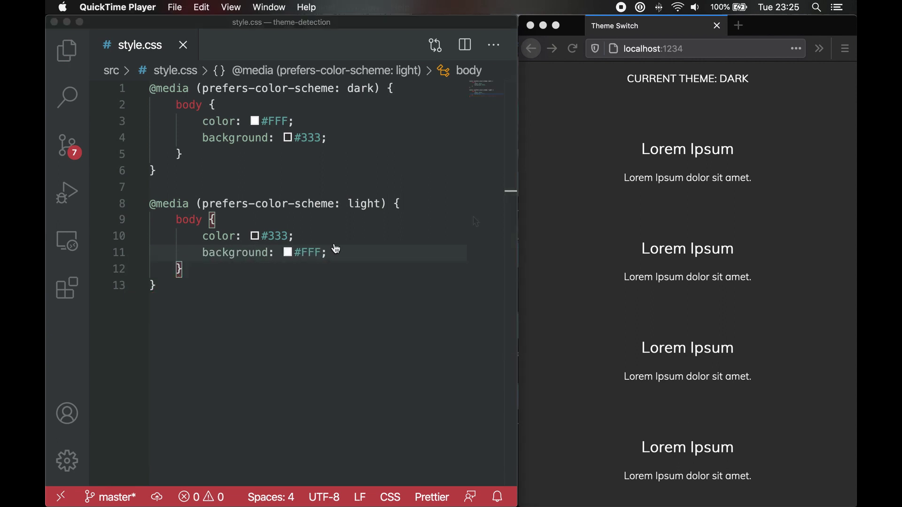
# - Toggle the macOS Appearance to Light and then to Dark
pyautogui.press('super+space')
pyautogui.write('se')
pyautogui.click(262, 104)
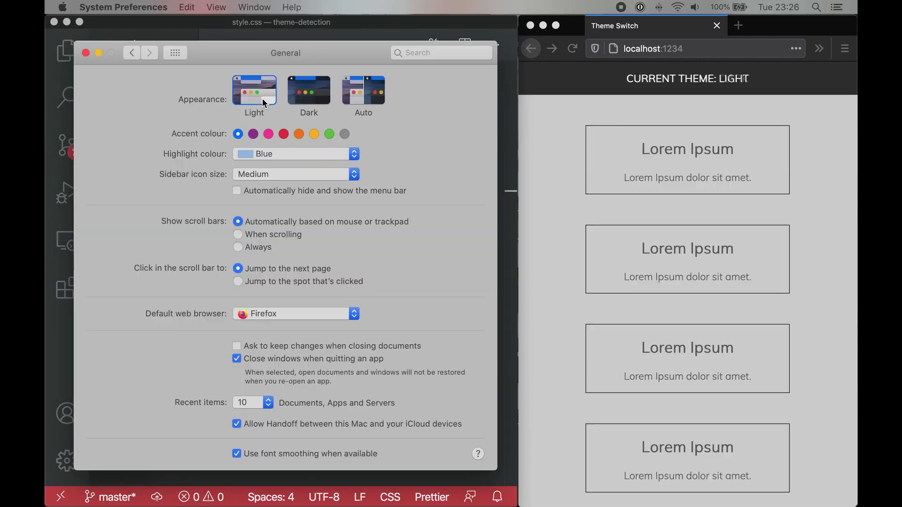
pyautogui.click(310, 95)
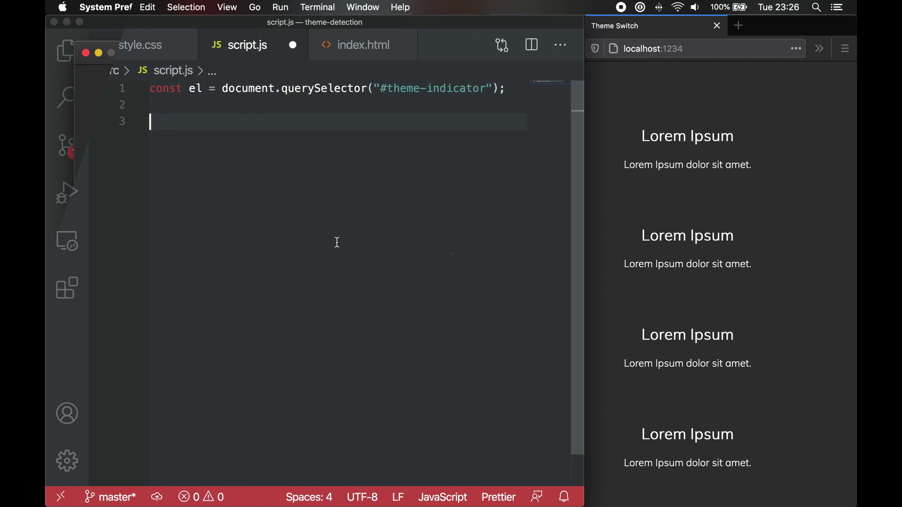
pyautogui.write('const darkThemeMq = wi')
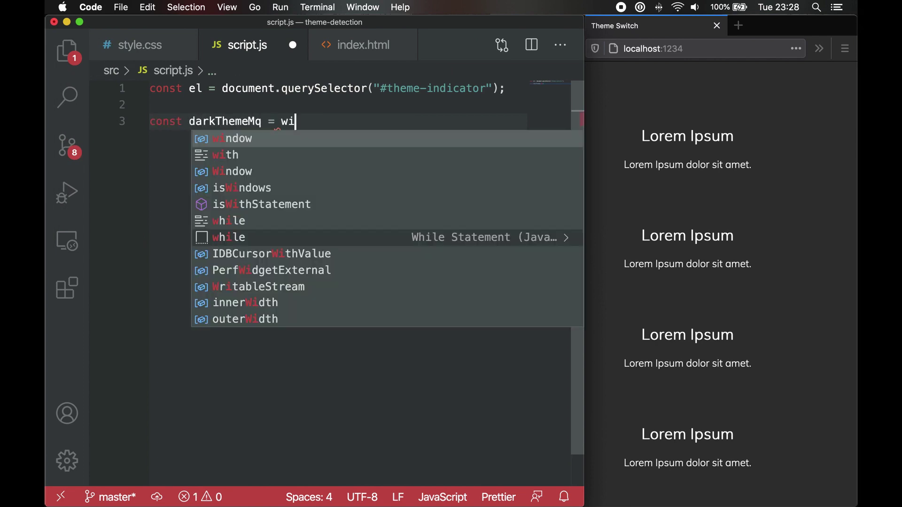
pyautogui.write('ndow.match')
# - Write a window.matchMedia dark-scheme check that logs DARK THEME or LIGHT THEME, and save
pyautogui.press('Tab')
pyautogui.write('("(prefer')
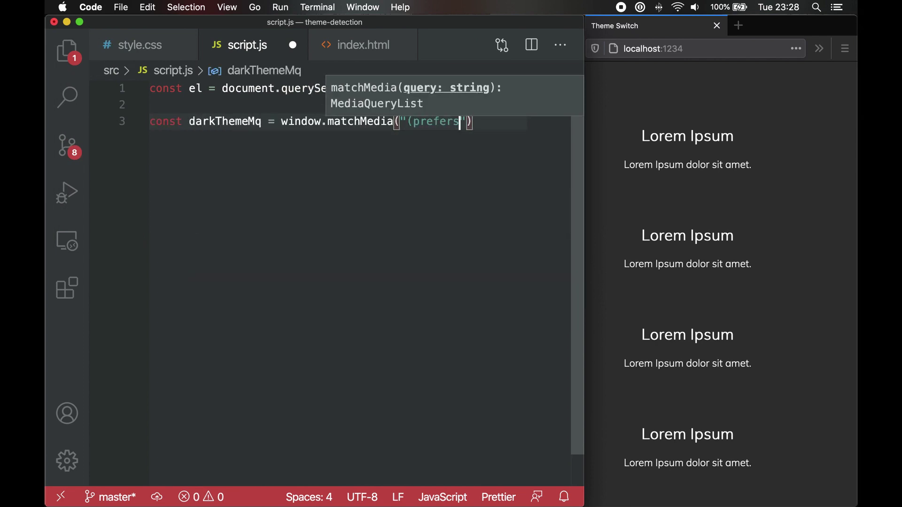
pyautogui.write('s-color-scheme: dark')
pyautogui.press('Return')
pyautogui.press('Return')
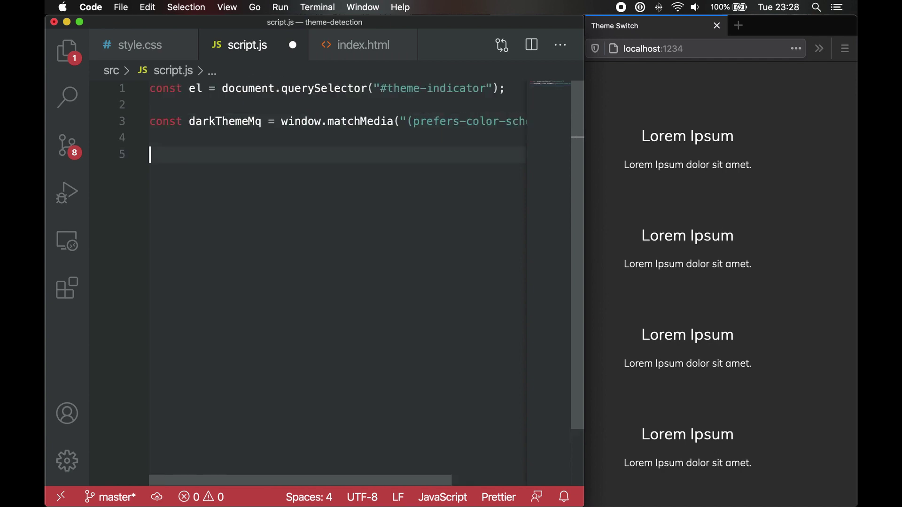
pyautogui.write('if (darkThemeMq.matches) {')
pyautogui.press('Return')
pyautogui.write('console.')
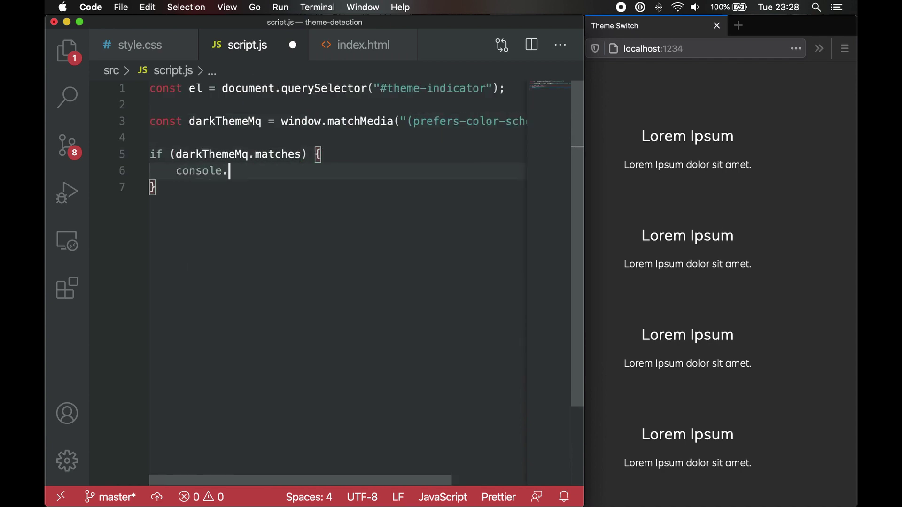
pyautogui.write('log("DARK THEME");')
pyautogui.press('Down')
pyautogui.write('else {     console.log("')
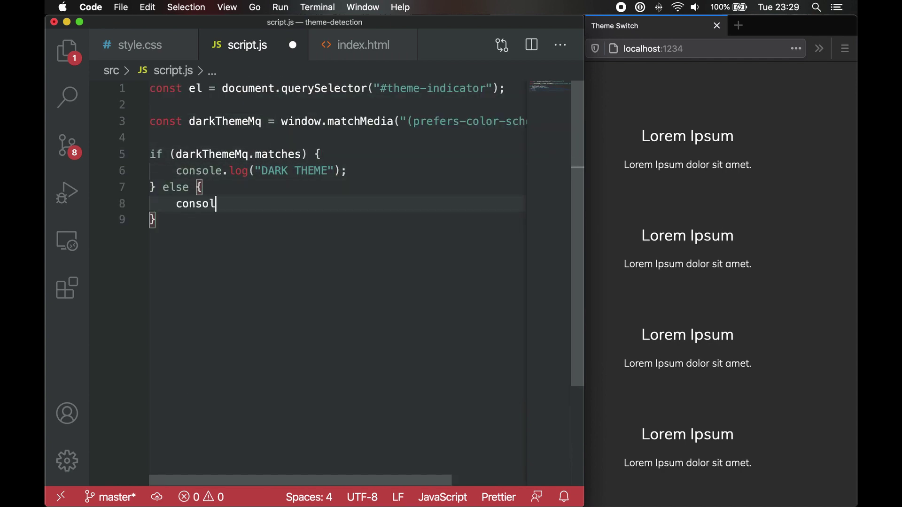
pyautogui.write('LIGHT THEME");')
pyautogui.press('cmd+s')
# - Inspect the page and show the Console, which prints DARK THEME
pyautogui.rightClick(636, 102)
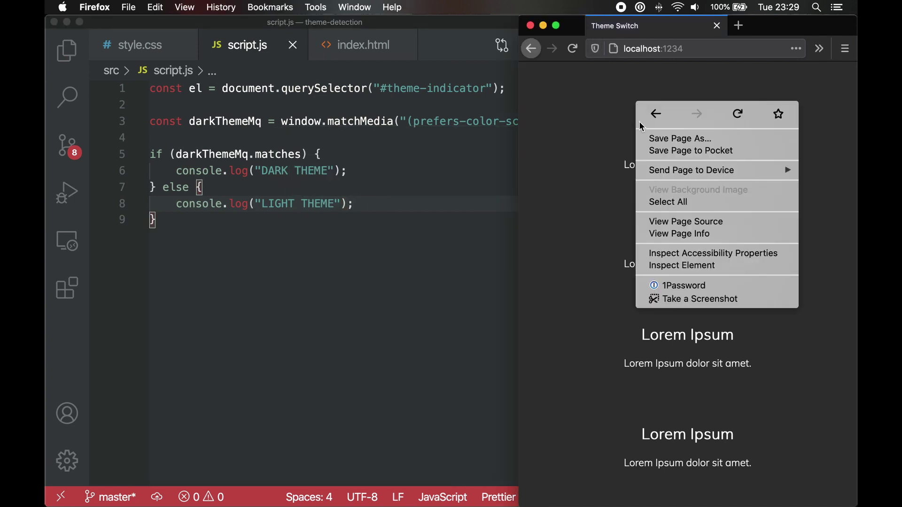
pyautogui.click(688, 266)
pyautogui.press('cmd+alt+k')
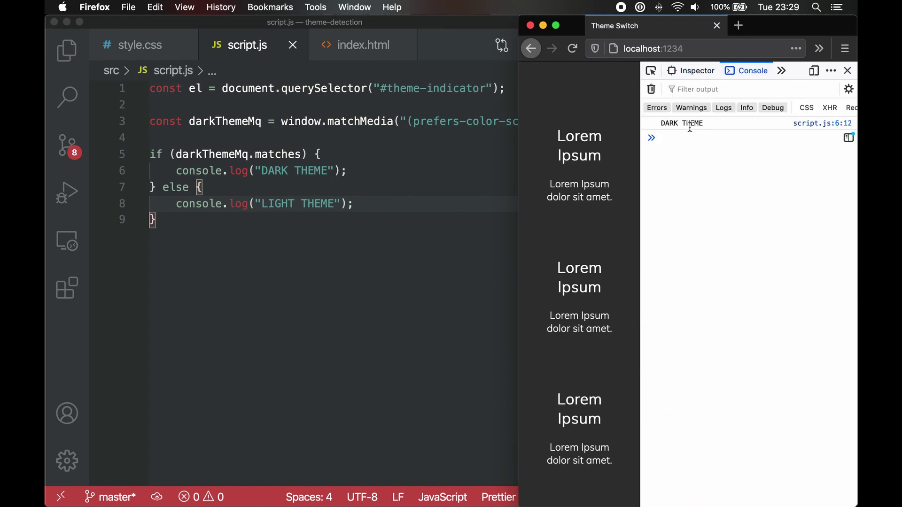
# - Replace both console.log calls with el.innerHTML assignments of 'Theme: DARK' and 'Theme: LIGHT'
pyautogui.click(371, 174)
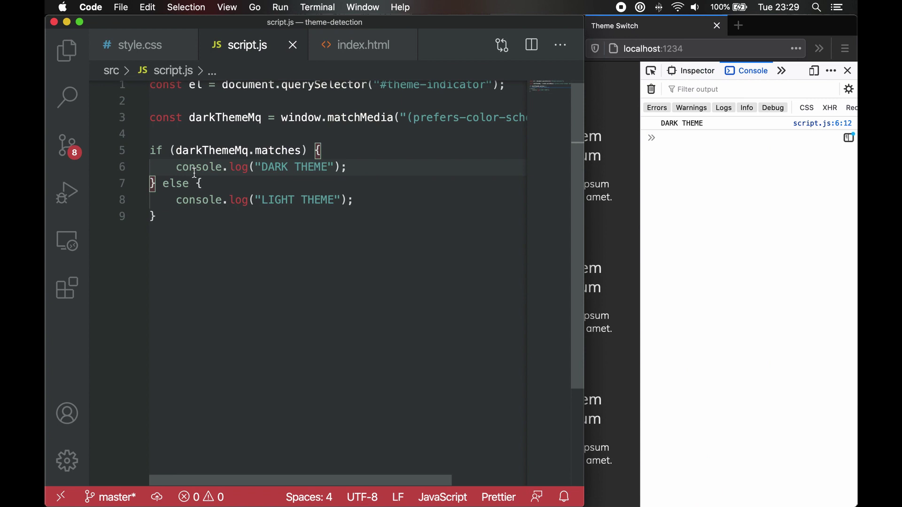
pyautogui.hotkey('shift', 'Home')
pyautogui.write('el.innerH')
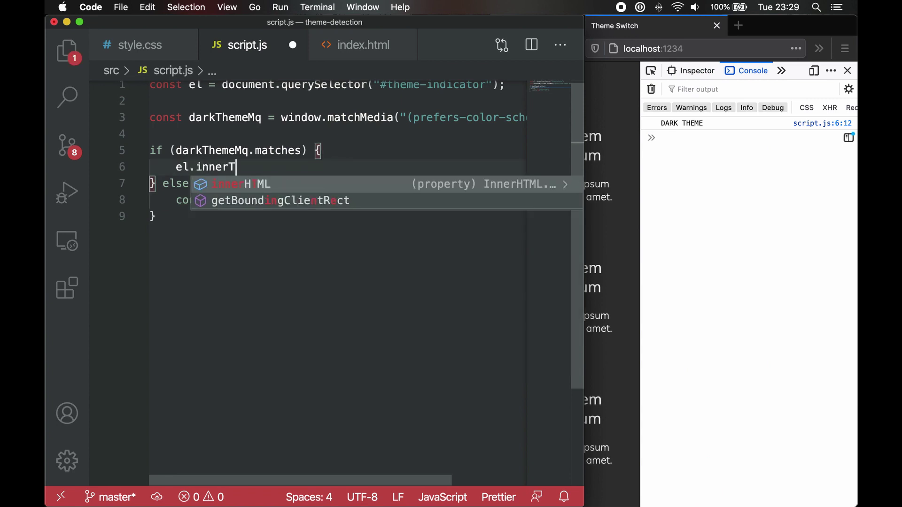
pyautogui.write('TML = "Theme: DARK";')
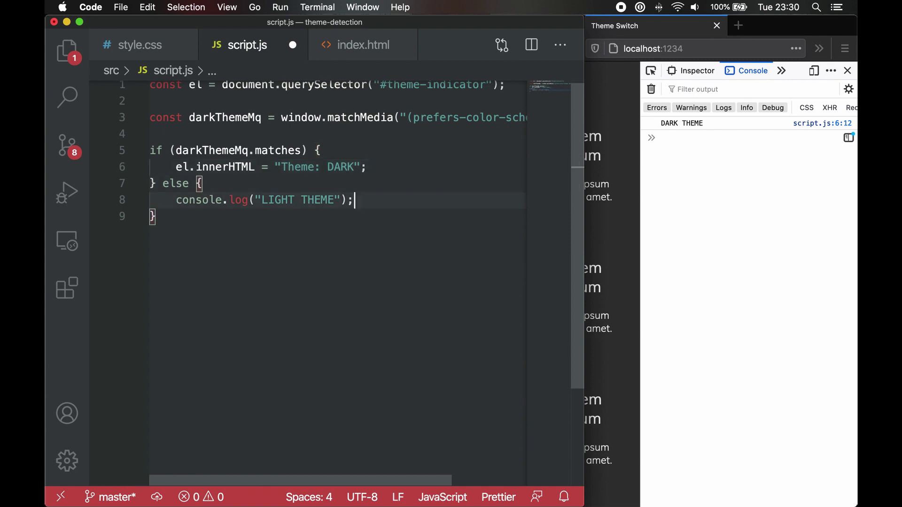
pyautogui.press('Up')
pyautogui.press('super+shift+k')
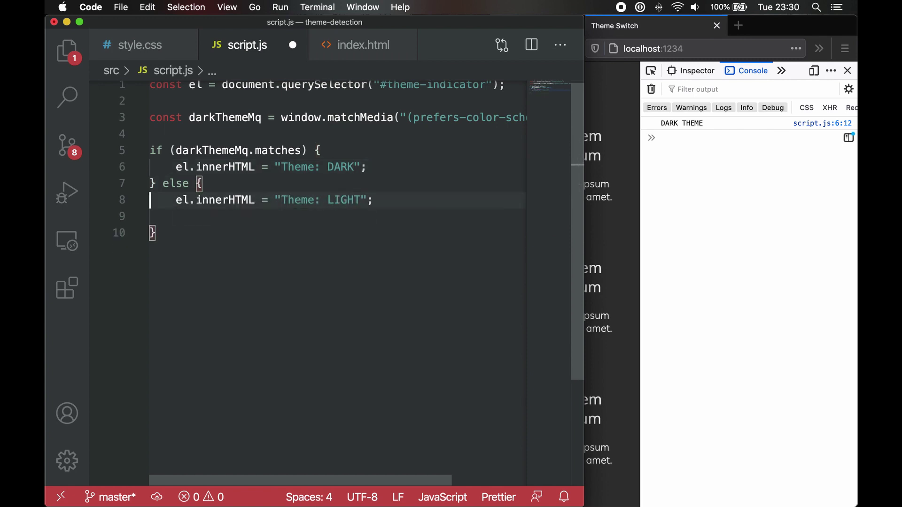
# - Close the Firefox devtools and reload the page so the heading shows THEME: DARK
pyautogui.click(624, 189)
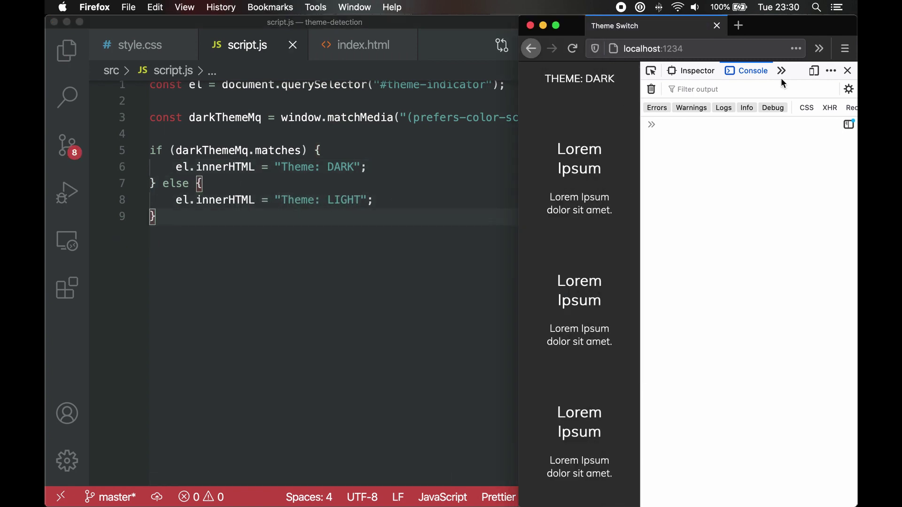
pyautogui.click(846, 71)
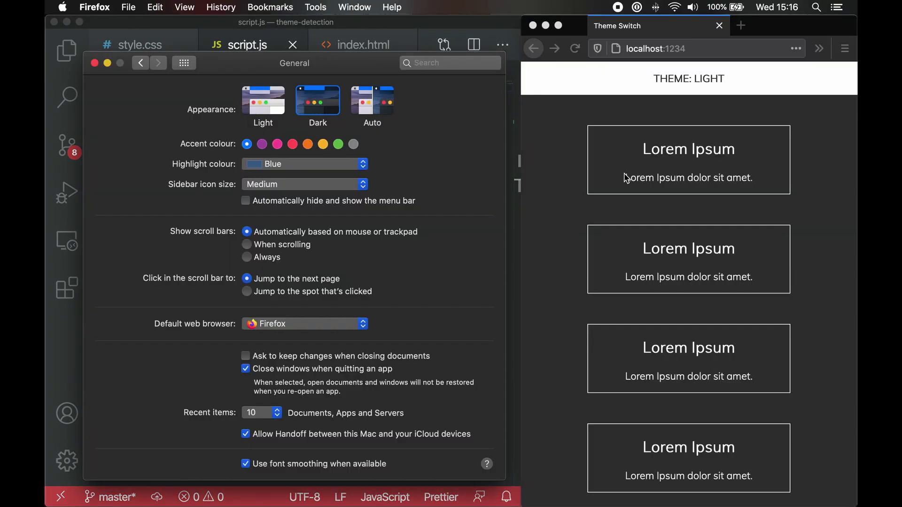
pyautogui.click(577, 49)
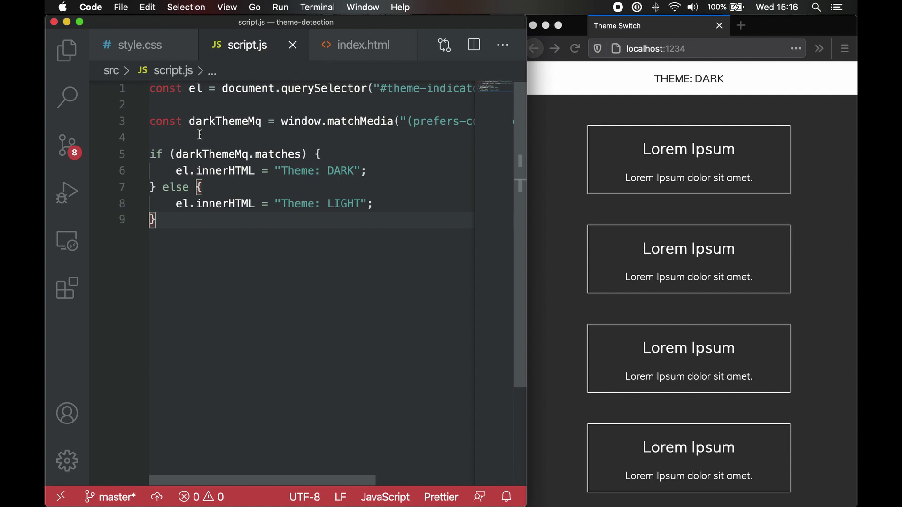
pyautogui.write('const mqCallback = (mq) => {')
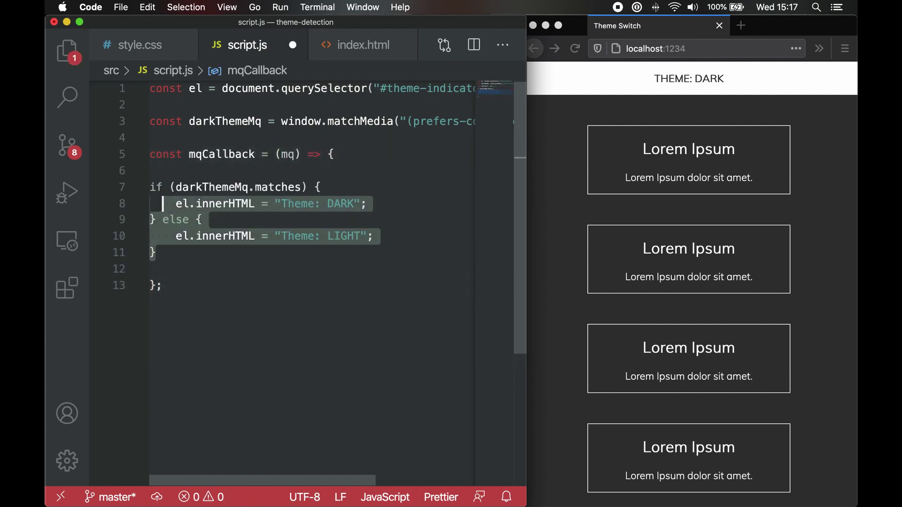
# - Wrap the theme check in an mqCallback arrow function that tests its mq parameter
pyautogui.press('super+s')
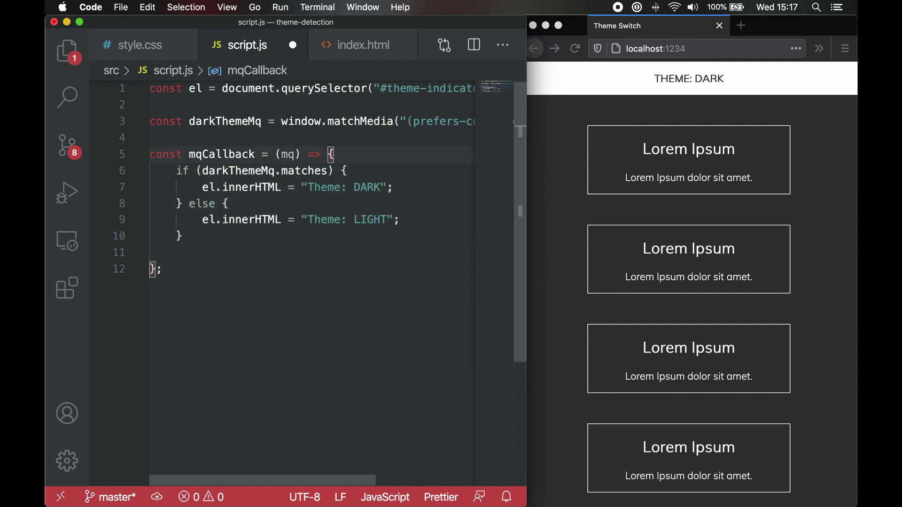
pyautogui.doubleClick(224, 169)
pyautogui.write('mq')
pyautogui.click(207, 370)
# - Register mqCallback on darkThemeMq, call it once, save, and switch Appearance to Light
pyautogui.press('Return')
pyautogui.press('Return')
pyautogui.write('mq.addL')
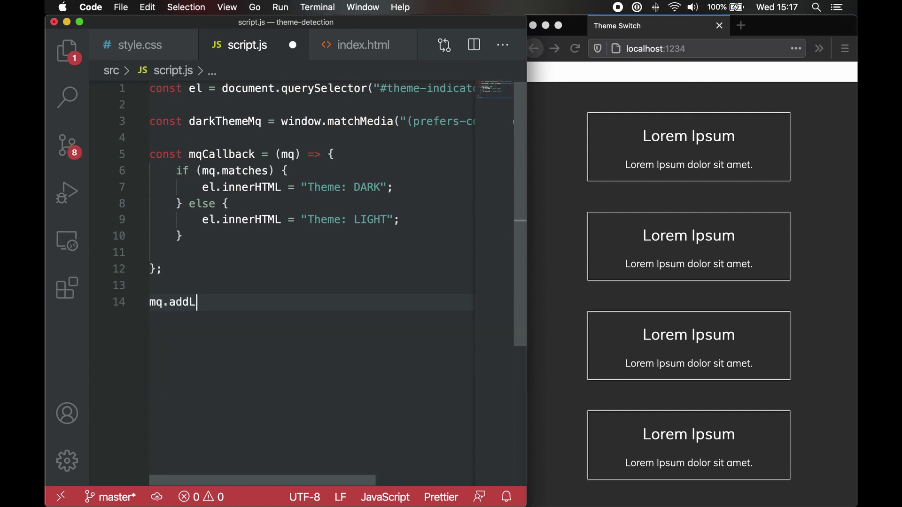
pyautogui.press('BackSpace')
pyautogui.press('BackSpace')
pyautogui.write('darkThemeMq.addListener(mq')
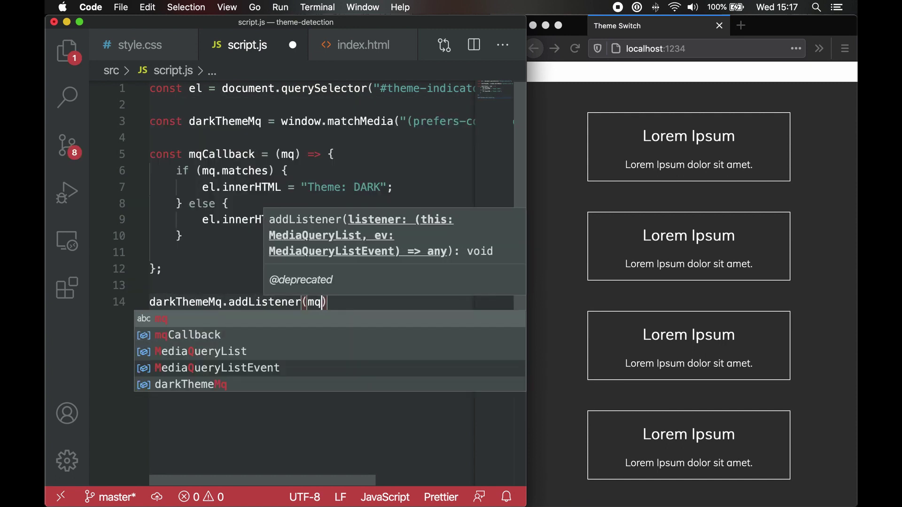
pyautogui.write('Callback);')
pyautogui.press('Return')
pyautogui.write('mqCallback(da')
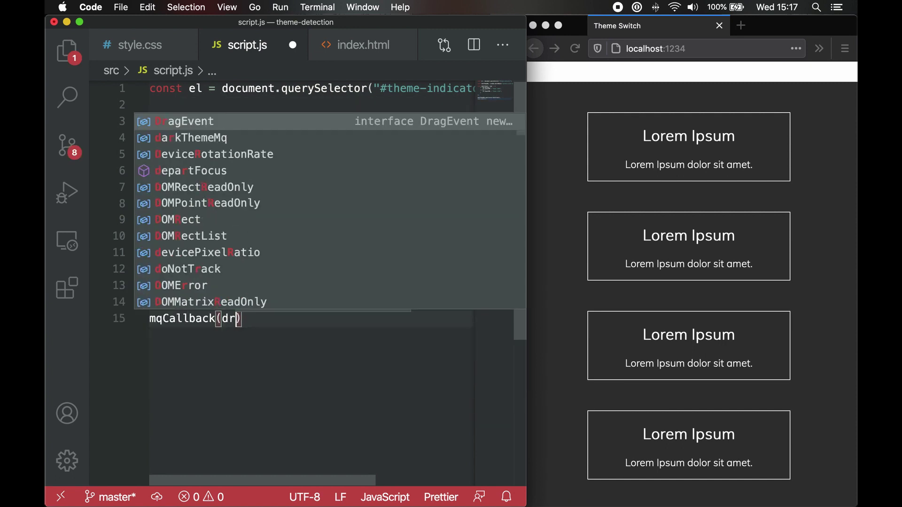
pyautogui.write('rkThemeMq);')
pyautogui.press('super+s')
pyautogui.click(698, 114)
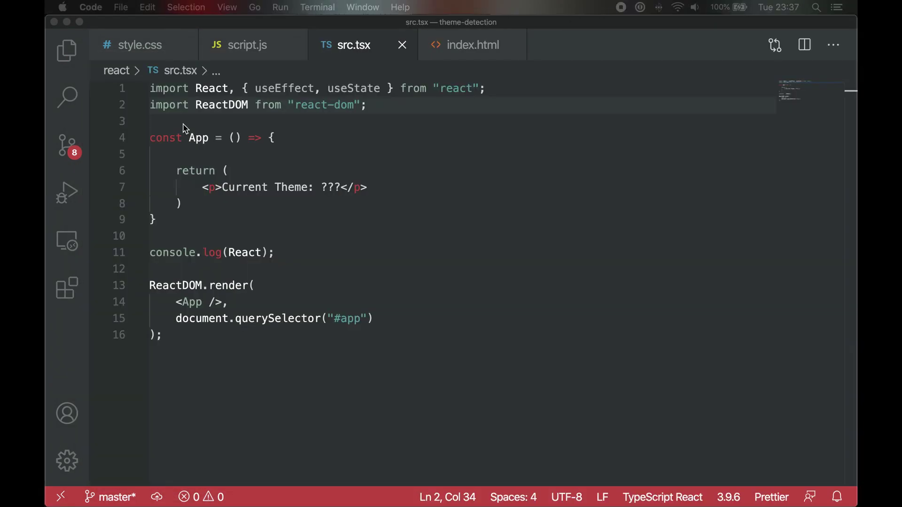
# - Begin the useThemeDetector hook with a getMatchMedia helper for the dark colour-scheme query
pyautogui.press('Return')
pyautogui.press('Return')
pyautogui.press('Return')
pyautogui.press('Up')
pyautogui.press('Up')
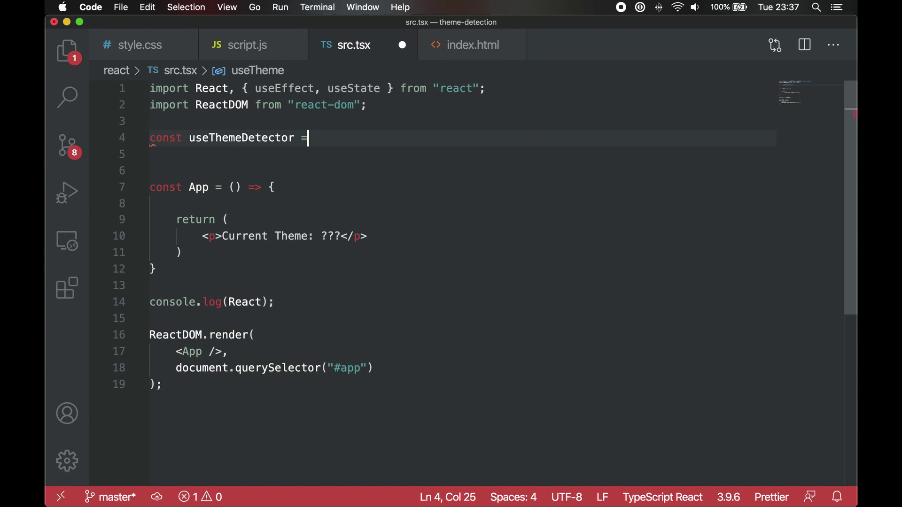
pyautogui.write(' () => {')
pyautogui.press('Return')
pyautogui.write('const getMatchMedia = () => window.matchMedia')
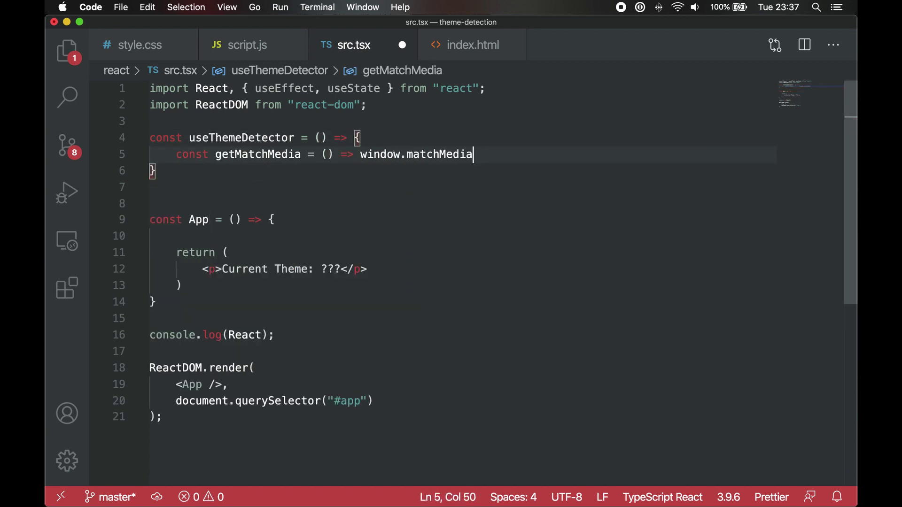
pyautogui.write('("(prefers-color-scheme: dark)")l')
pyautogui.press('BackSpace')
pyautogui.write(';')
pyautogui.press('Return')
pyautogui.press('Return')
pyautogui.write('co')
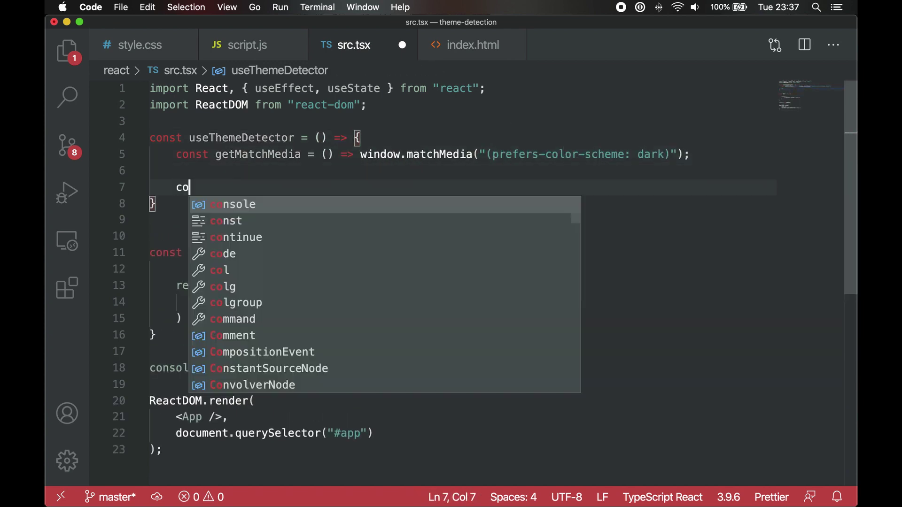
pyautogui.write('nst [isDarkTheme, setIsDarkTheme] = useState(getMa')
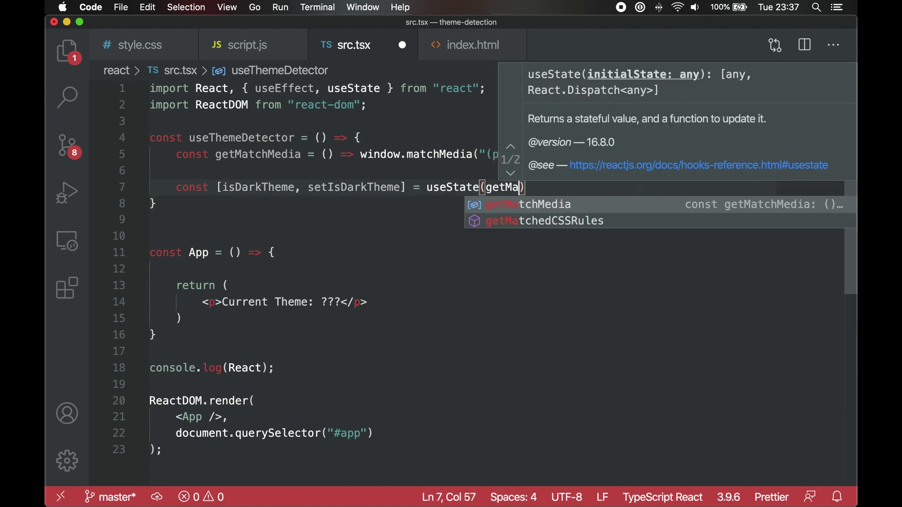
pyautogui.write('tchMedia().matches);')
# - Add isDarkTheme state and a useEffect with a change listener that updates it
pyautogui.press('Return')
pyautogui.press('Return')
pyautogui.write('useEffect(() => {')
pyautogui.press('Return')
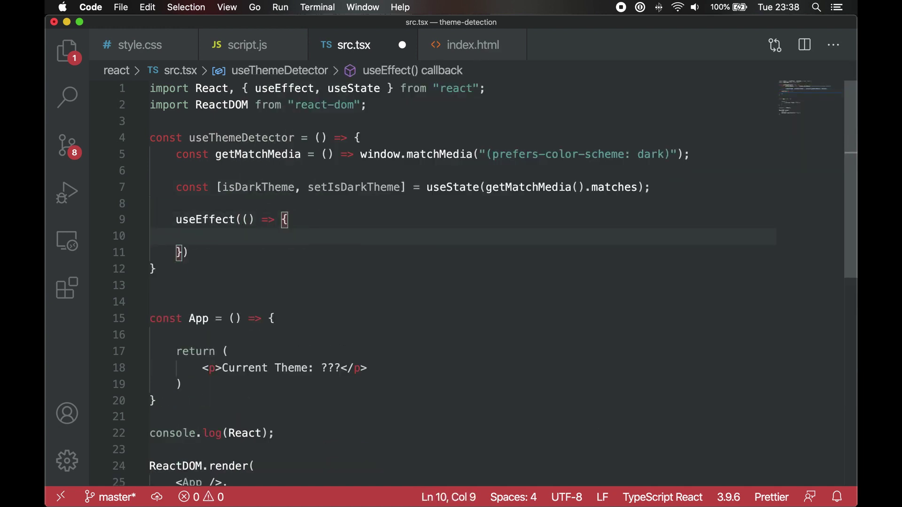
pyautogui.write('const mq = getMatchMedia();')
pyautogui.press('Return')
pyautogui.write('mq.addListener(')
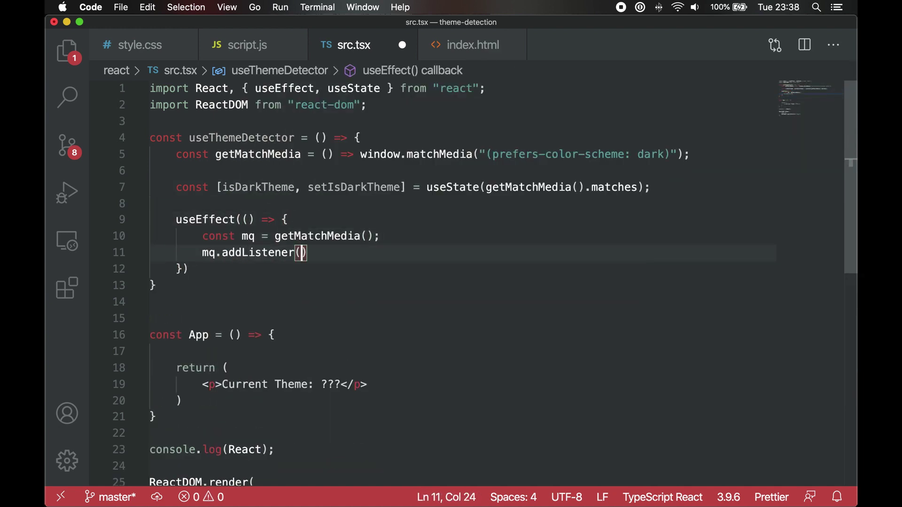
pyautogui.write('mqListener);')
pyautogui.press('Up')
pyautogui.press('Up')
pyautogui.press('Up')
pyautogui.press('Return')
pyautogui.write('const mqListener = (e')
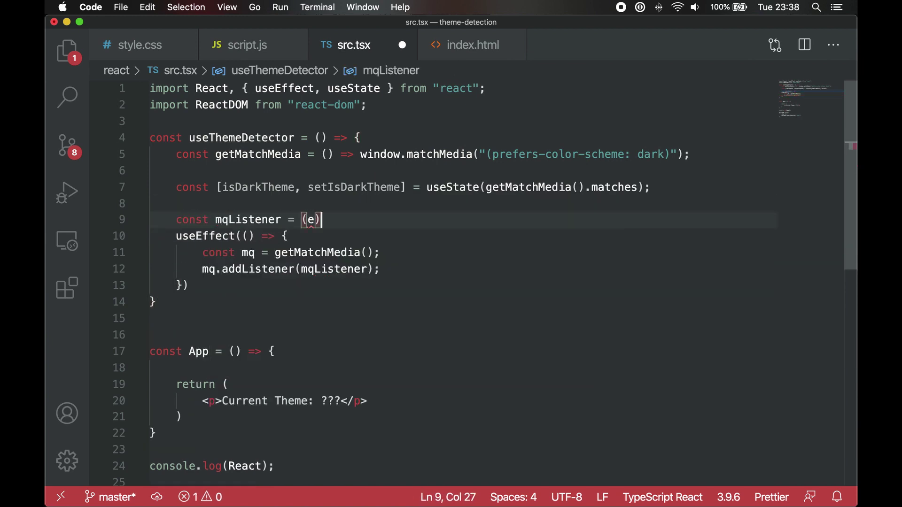
pyautogui.write(') => {')
pyautogui.press('Return')
pyautogui.write('setIsDarkTheme(e.matches);')
# - Remove the listener in the effect's cleanup and return isDarkTheme from the hook
pyautogui.press('Down')
pyautogui.press('Return')
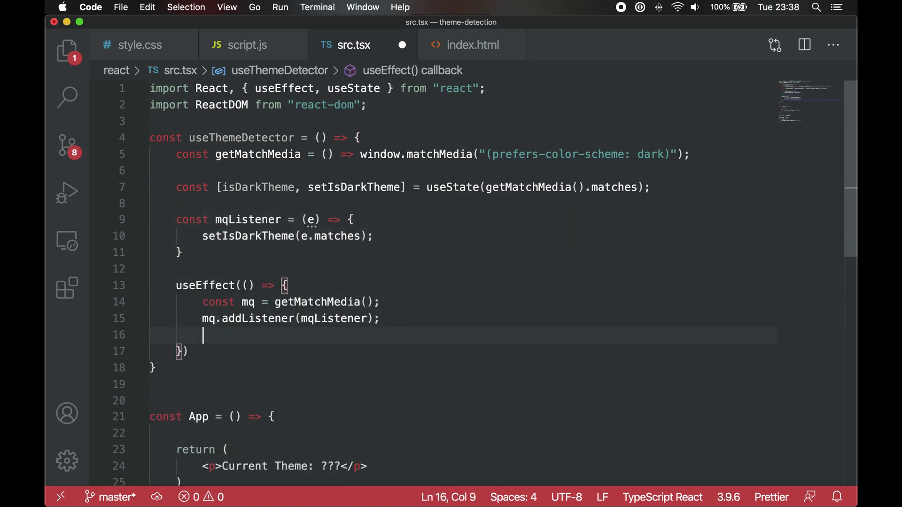
pyautogui.write('mq.removeListener(')
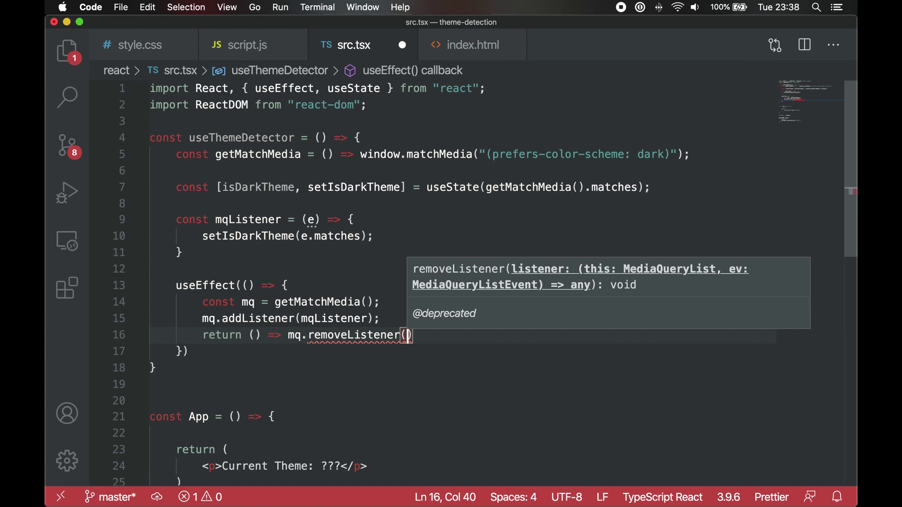
pyautogui.write('mqListener);')
pyautogui.press('Down')
pyautogui.press('Left')
pyautogui.write(', []')
pyautogui.press('End')
pyautogui.write(';')
pyautogui.press('Return')
pyautogui.write('return')
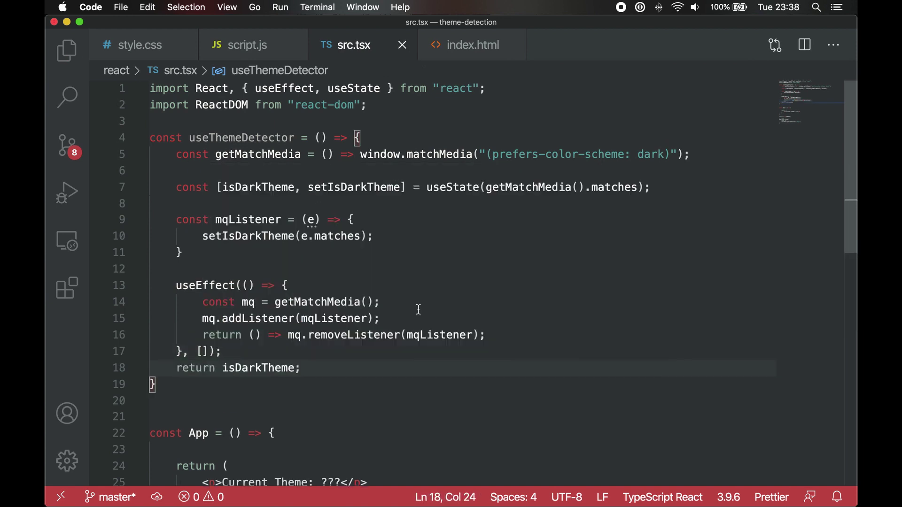
pyautogui.scroll(-5, 417, 309)
# - Use useThemeDetector in App to display DARK or LIGHT, and save src.tsx
pyautogui.click(291, 248)
pyautogui.press('Return')
pyautogui.press('Return')
pyautogui.write('const isDarkTheme = useThemeDetector(')
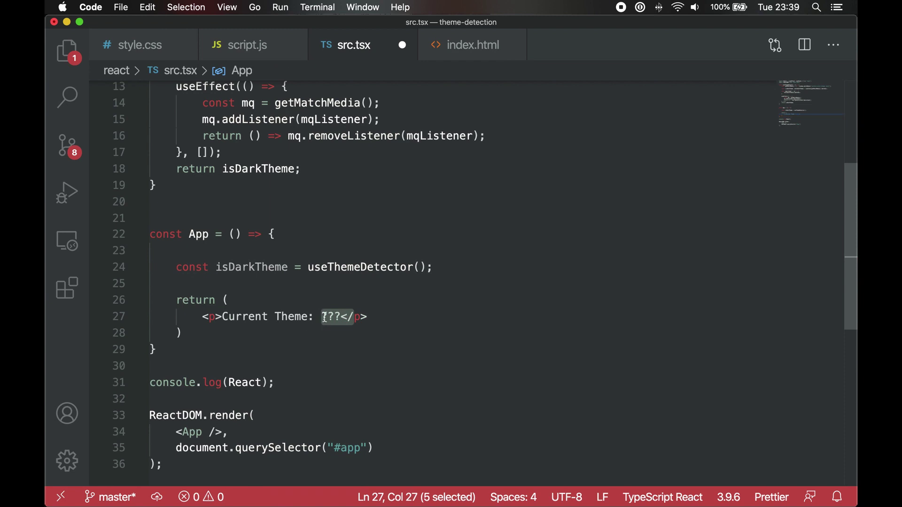
pyautogui.write('{isDarkTheme ? "DARK')
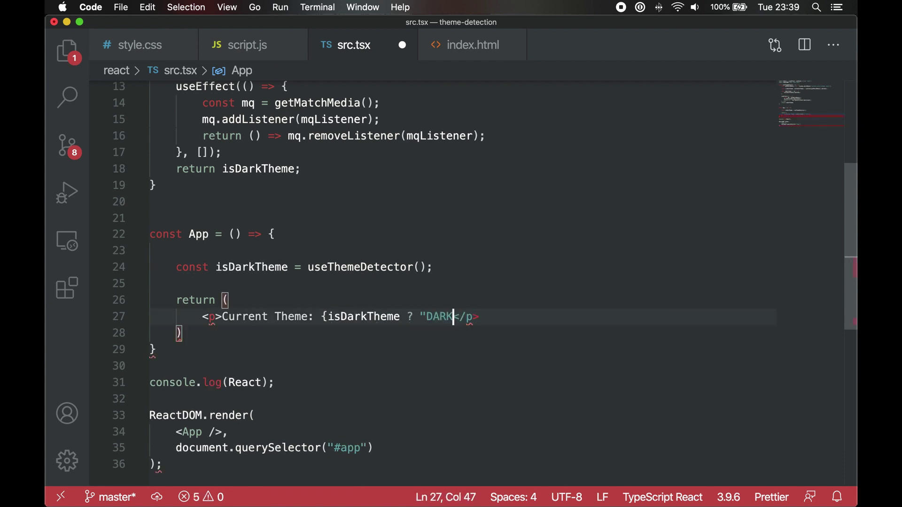
pyautogui.write('" : "LIGHT"}')
pyautogui.press('super+s')
# - Toggle the macOS appearance between Light and Dark to watch the page text flip
pyautogui.press('super+Tab')
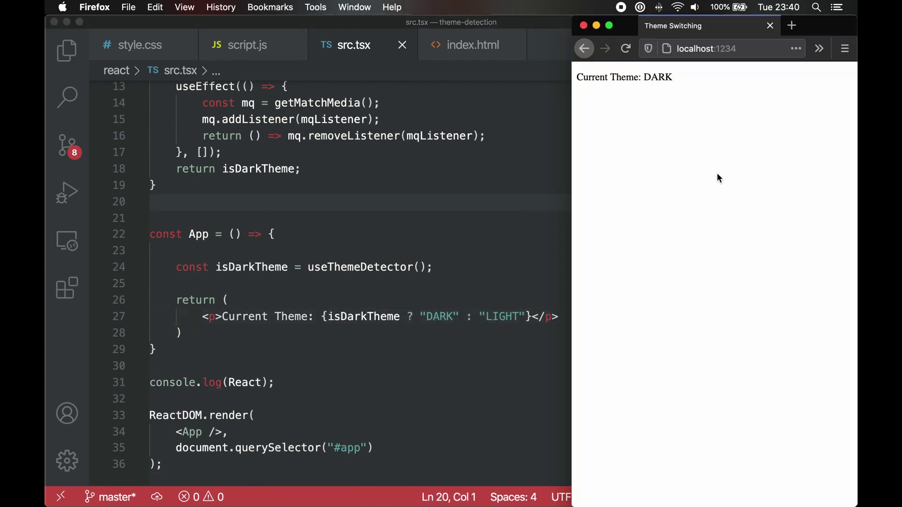
pyautogui.press('super+Tab')
pyautogui.click(254, 93)
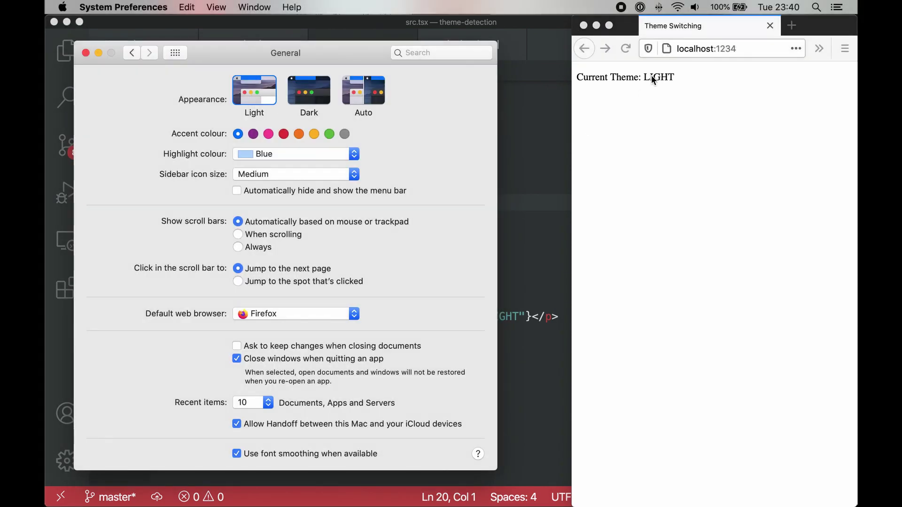
pyautogui.click(319, 98)
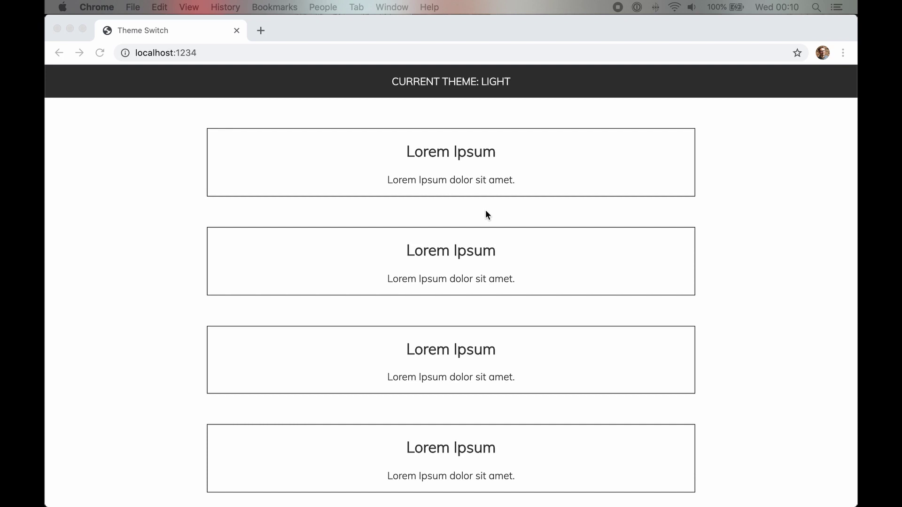
# - Open Chrome's developer tools on the page and show the Rendering drawer
pyautogui.rightClick(663, 97)
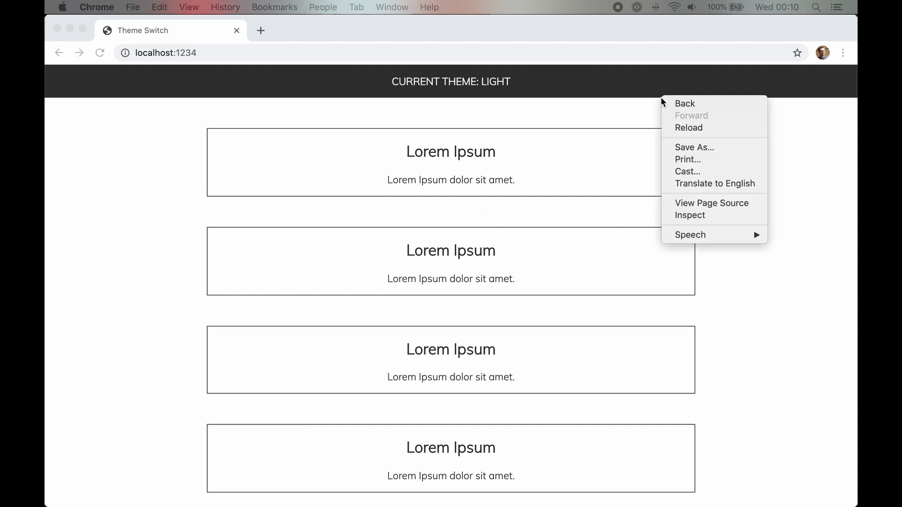
pyautogui.click(691, 214)
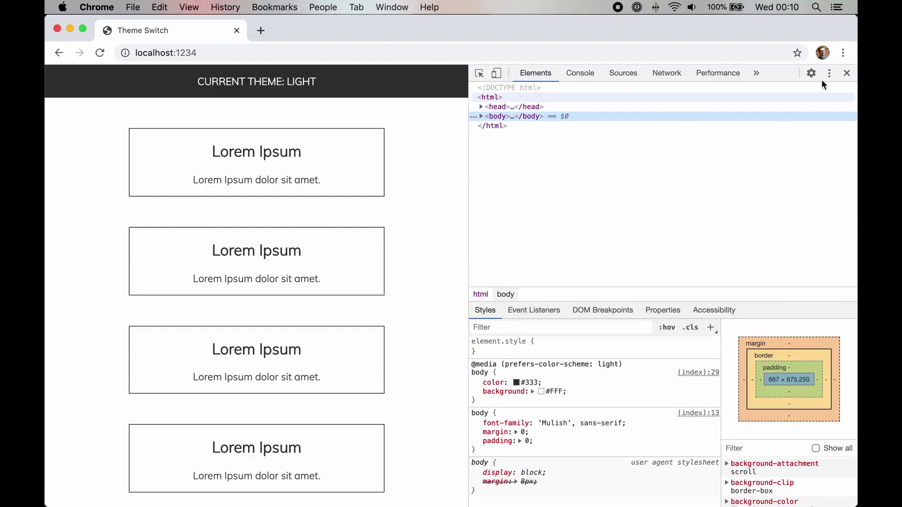
pyautogui.click(829, 73)
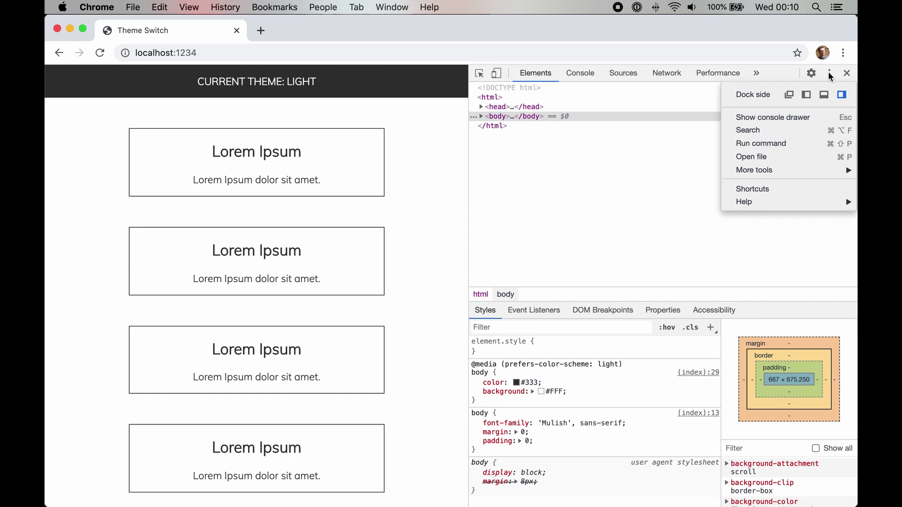
pyautogui.moveTo(754, 170)
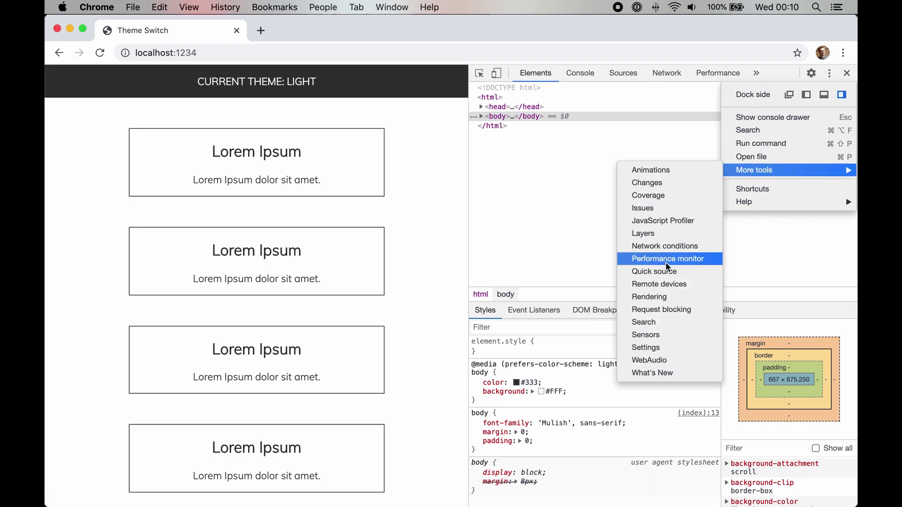
pyautogui.click(663, 296)
pyautogui.scroll(-5, 708, 351)
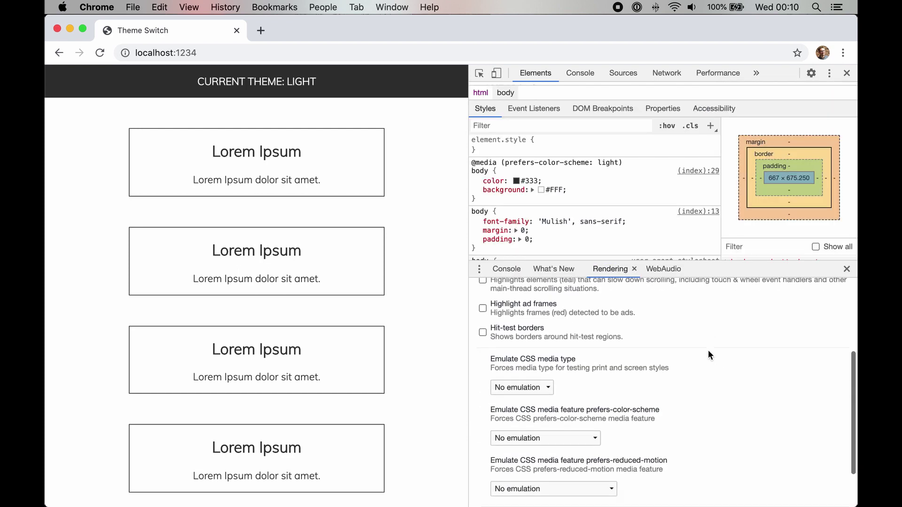
pyautogui.scroll(-2, 708, 355)
# - Emulate prefers-color-scheme dark, then light, then return to No emulation
pyautogui.click(592, 381)
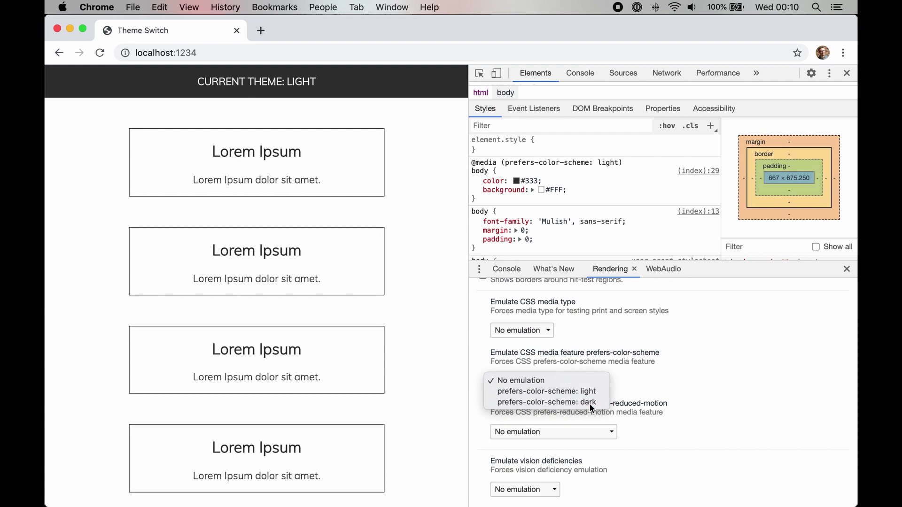
pyautogui.click(589, 403)
pyautogui.click(587, 381)
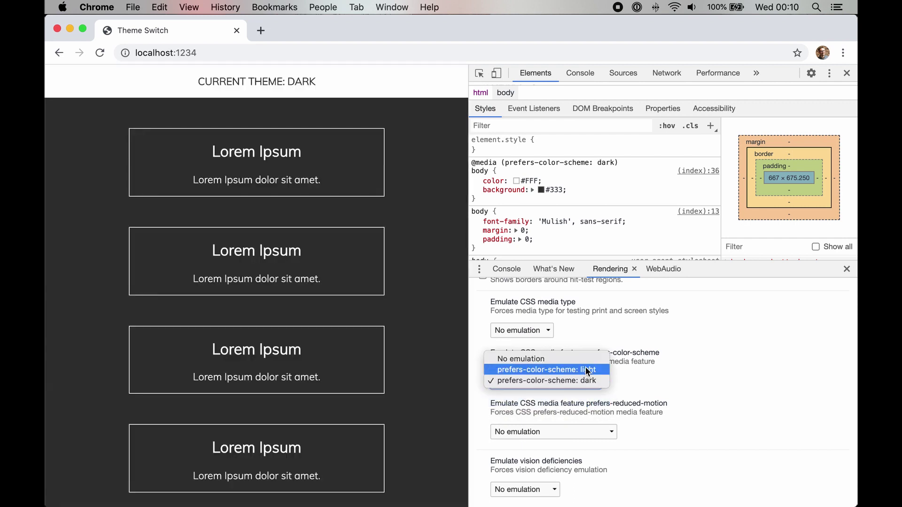
pyautogui.click(587, 370)
pyautogui.click(583, 371)
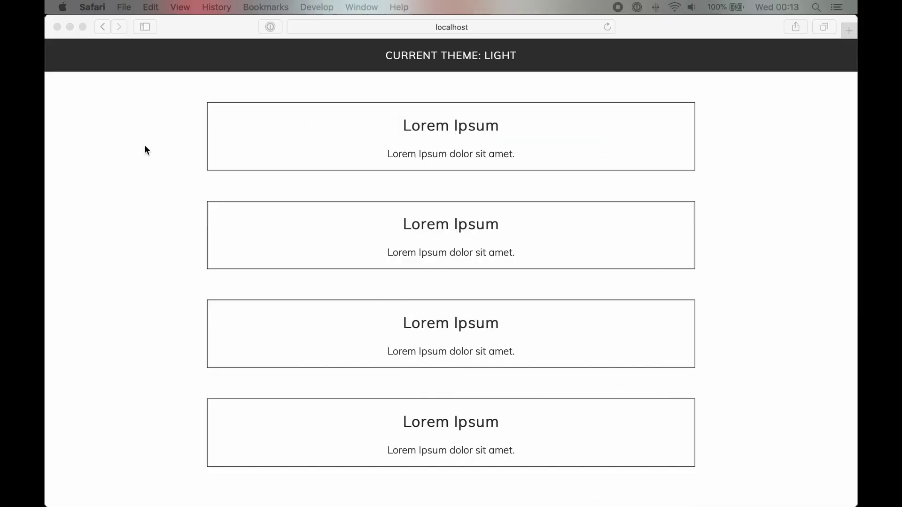
# - Open Safari's Web Inspector on the localhost theme page with Inspect Element
pyautogui.rightClick(144, 145)
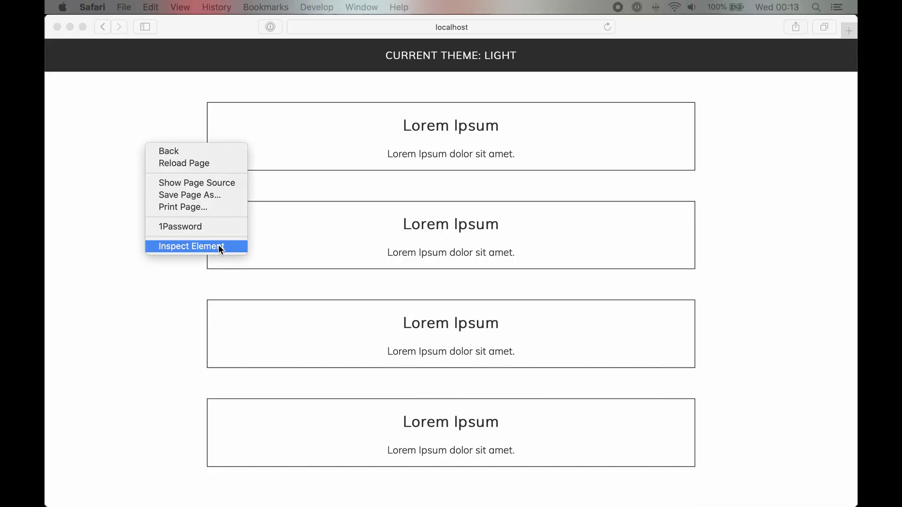
pyautogui.click(219, 245)
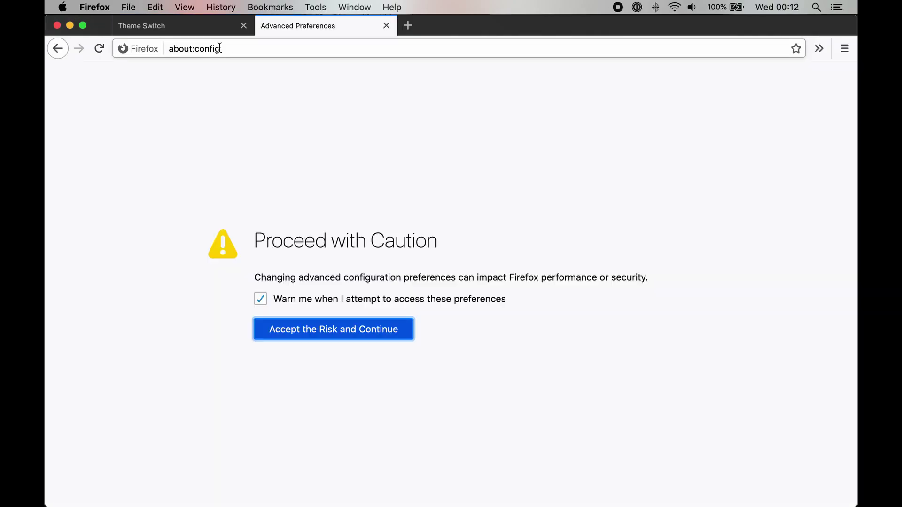
# - Accept the about:config risk and create ui.systemUsesDarkTheme as a Number set to 1
pyautogui.click(366, 337)
pyautogui.write('i.systemUsesDarkTheme')
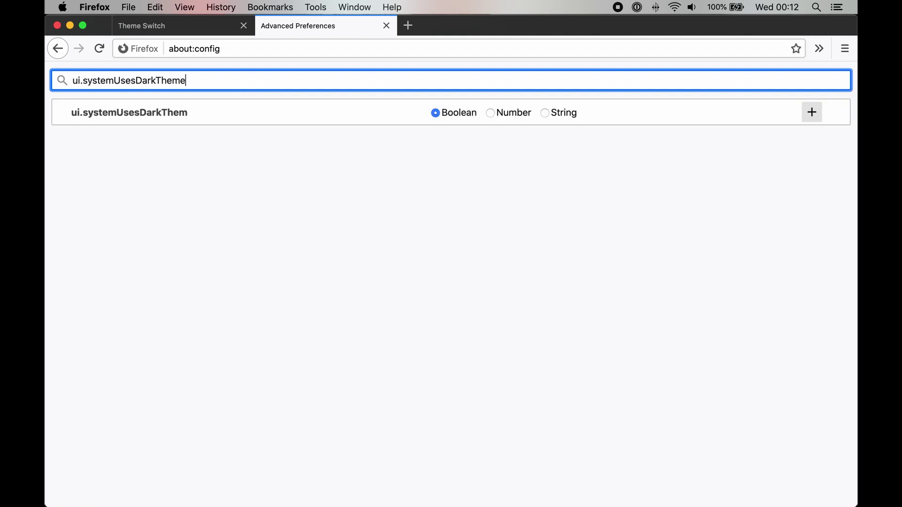
pyautogui.click(491, 112)
pyautogui.click(812, 112)
pyautogui.write('1')
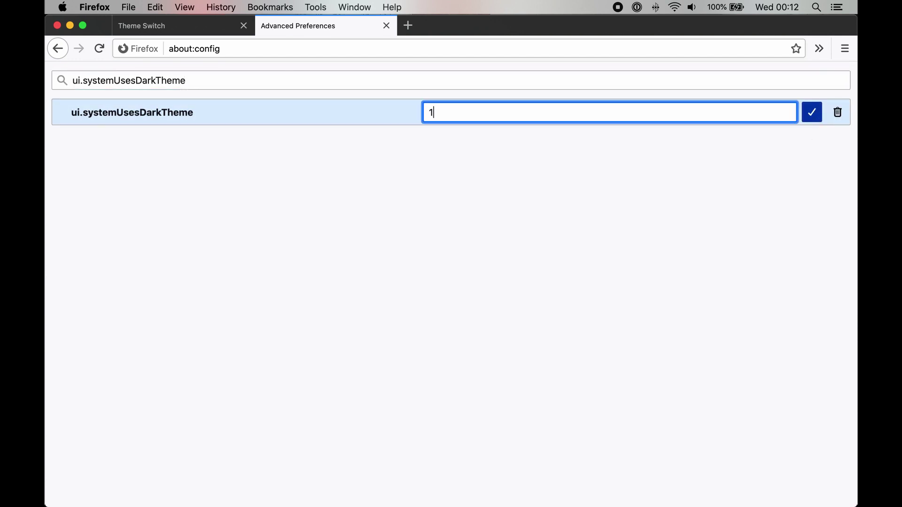
pyautogui.click(813, 114)
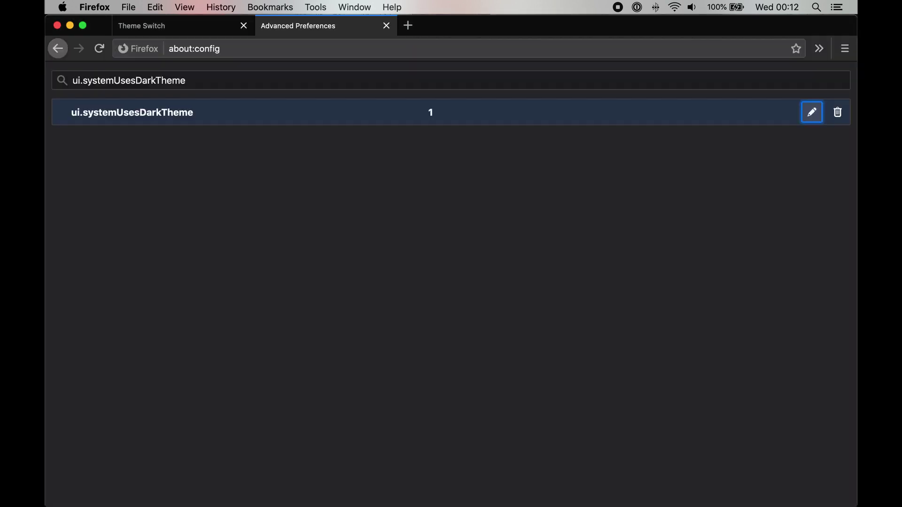
# - Confirm the Theme Switch page turned dark, then change ui.systemUsesDarkTheme to 0
pyautogui.click(147, 33)
pyautogui.click(296, 29)
pyautogui.doubleClick(431, 113)
pyautogui.write('0')
pyautogui.press('Return')
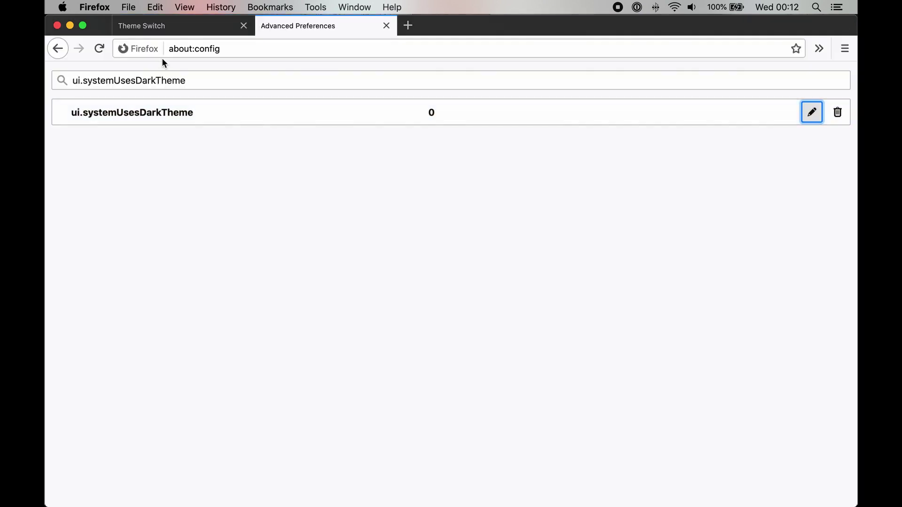
# - Recheck the Theme Switch tab in Firefox before the Cypress 'Test Your Web App in Dark Mode' post
pyautogui.click(170, 27)
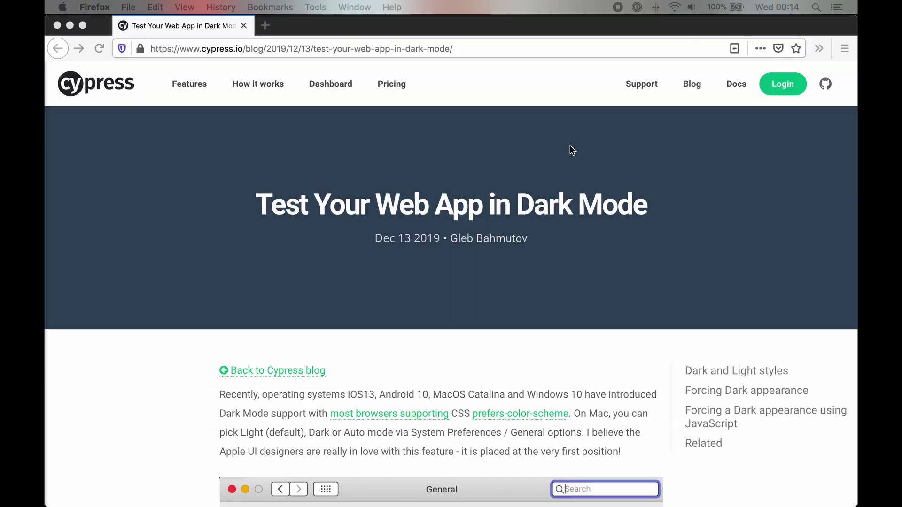